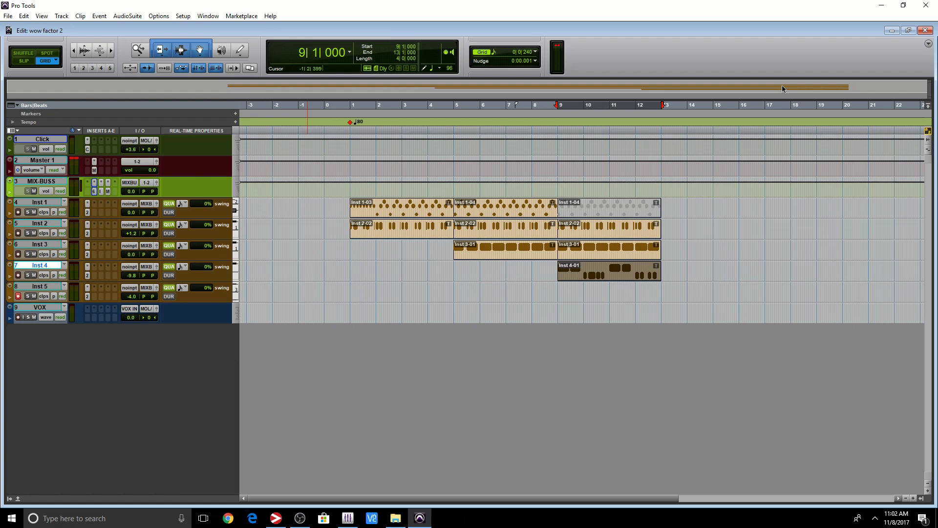
# Record and stop an Inst 5 take from bar 9, then enable Count Off in the Transport
pyautogui.hotkey('ctrl', 'space')
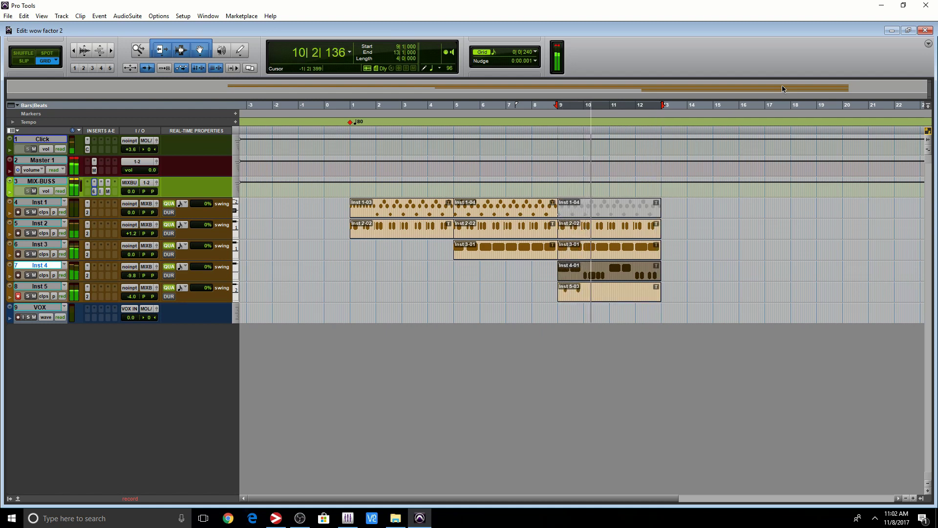
pyautogui.press('space')
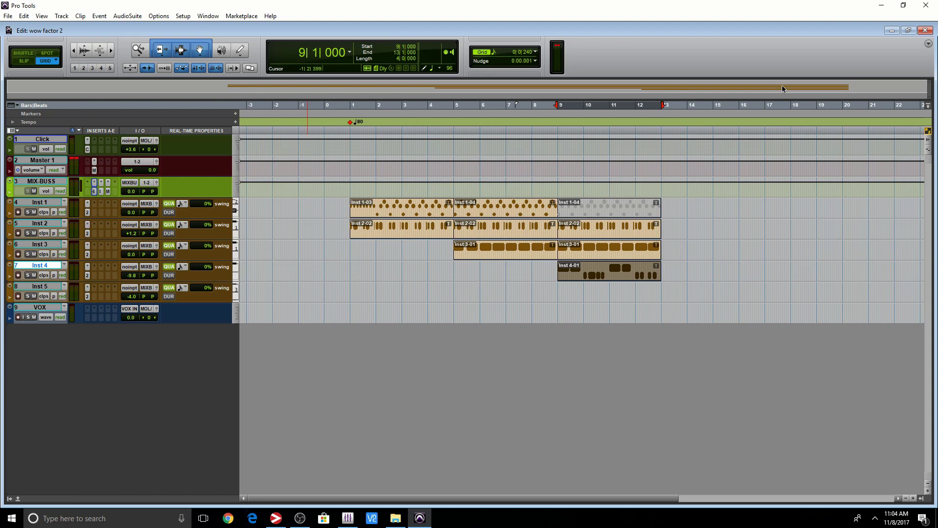
pyautogui.press('ctrl+KP_1')
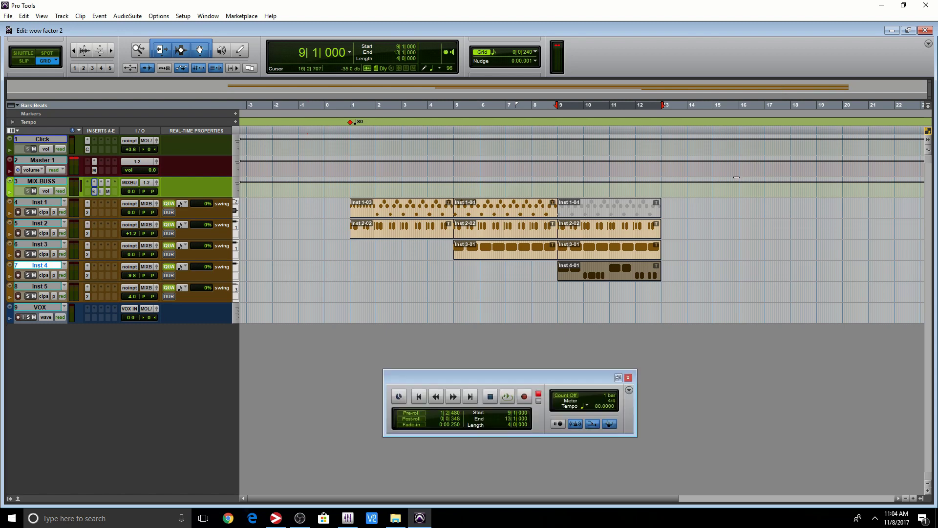
pyautogui.click(559, 397)
# Set a one-bar count-off in Click/Countoff Options, test-record it and undo the take
pyautogui.doubleClick(610, 399)
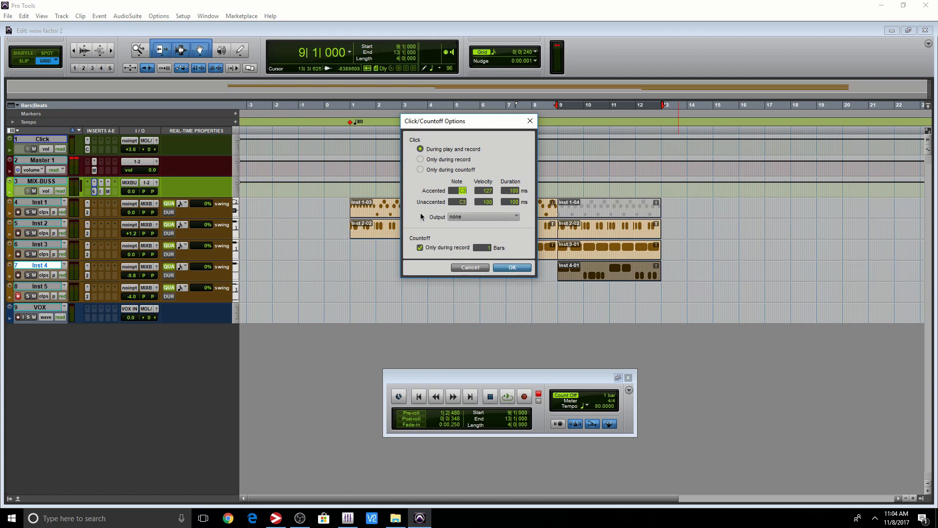
pyautogui.click(493, 248)
pyautogui.click(507, 269)
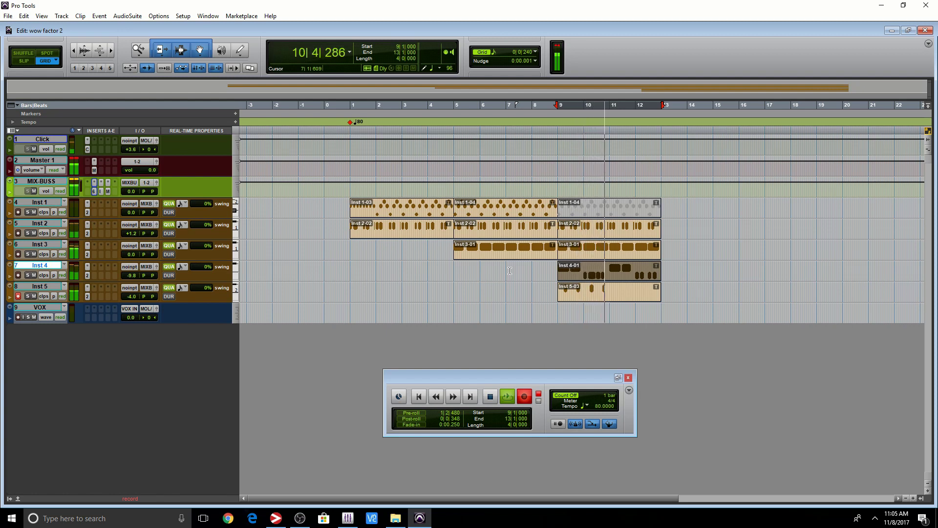
pyautogui.press('space')
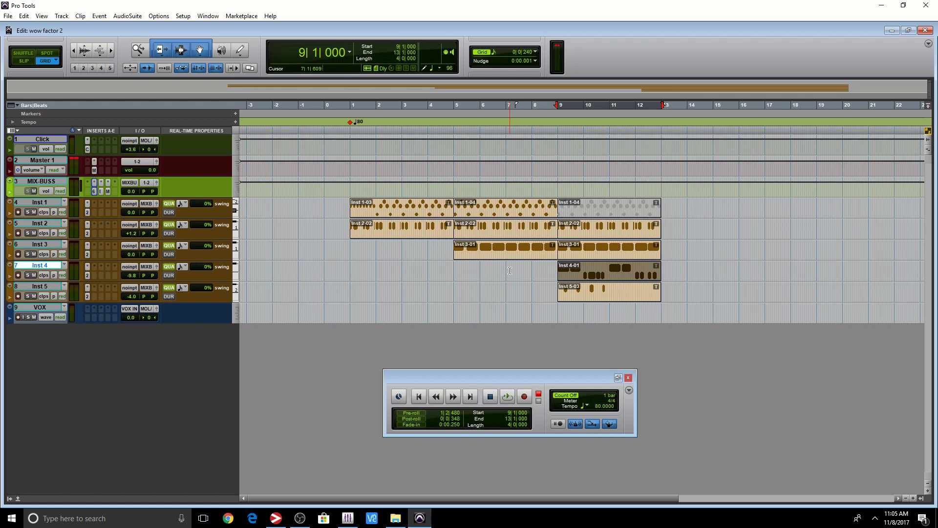
pyautogui.hotkey('ctrl', 'z')
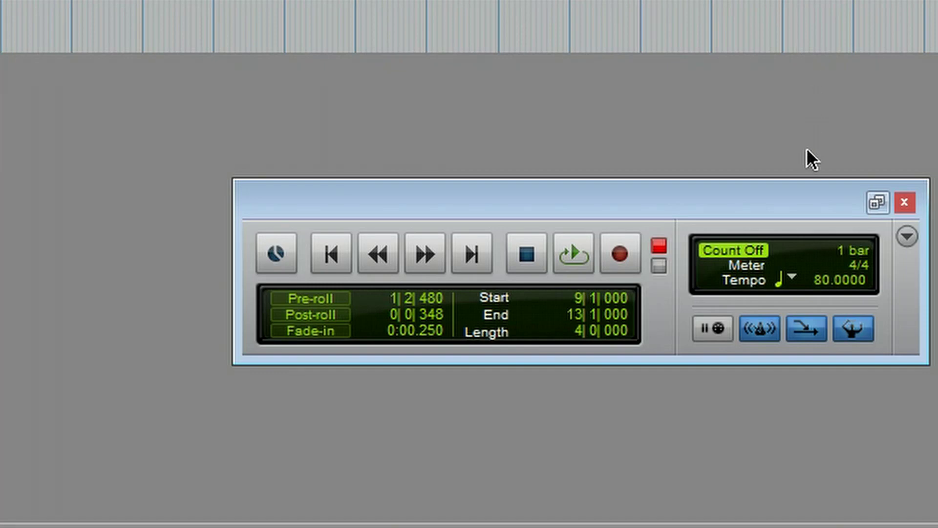
# Replace the count-off with pre-roll, shortening the pre-roll to 0|3|720
pyautogui.click(730, 250)
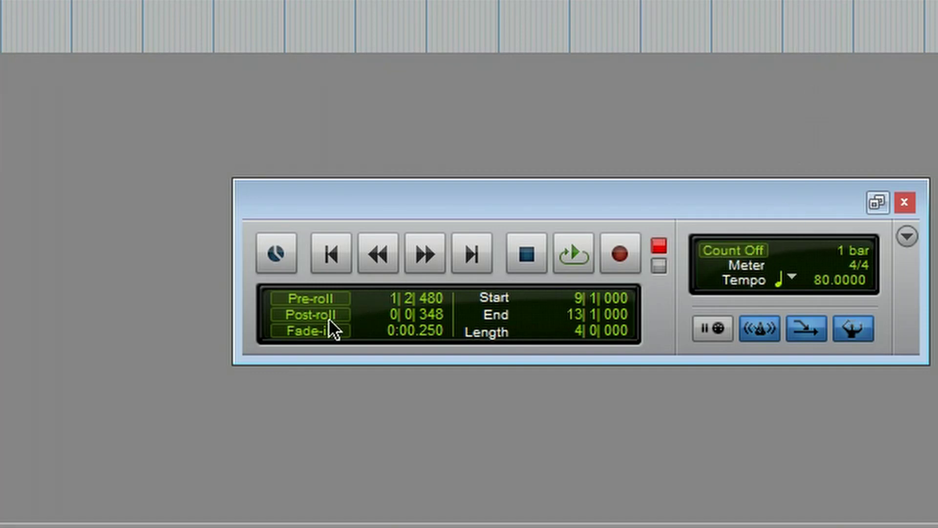
pyautogui.click(311, 298)
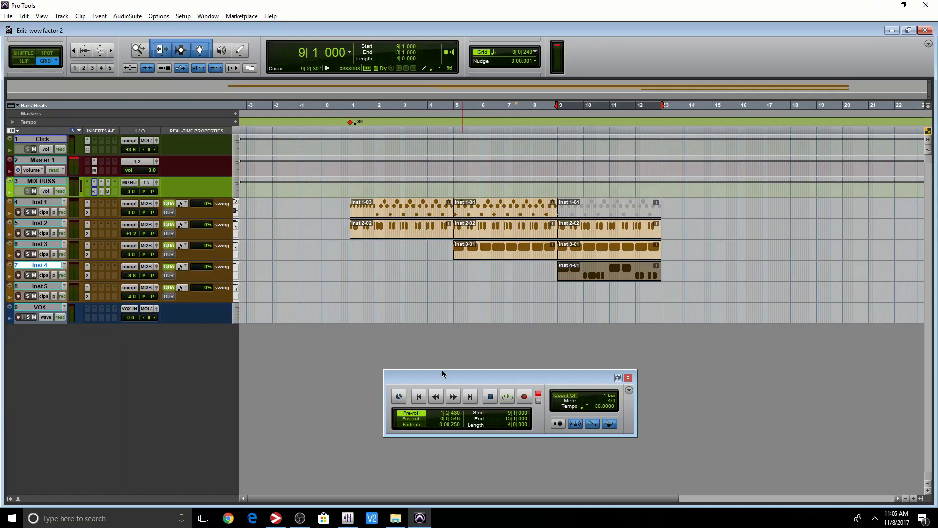
pyautogui.click(414, 415)
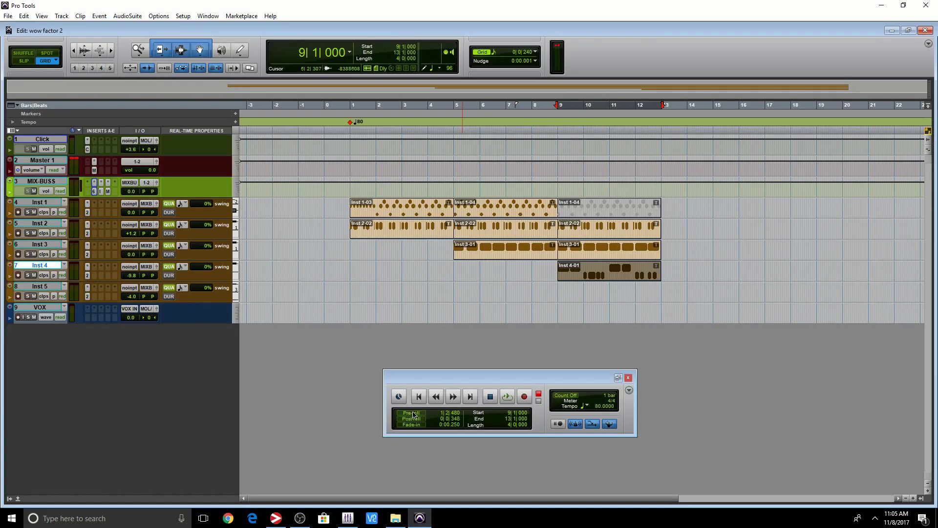
pyautogui.click(517, 105)
pyautogui.moveTo(518, 106); pyautogui.dragTo(534, 112)
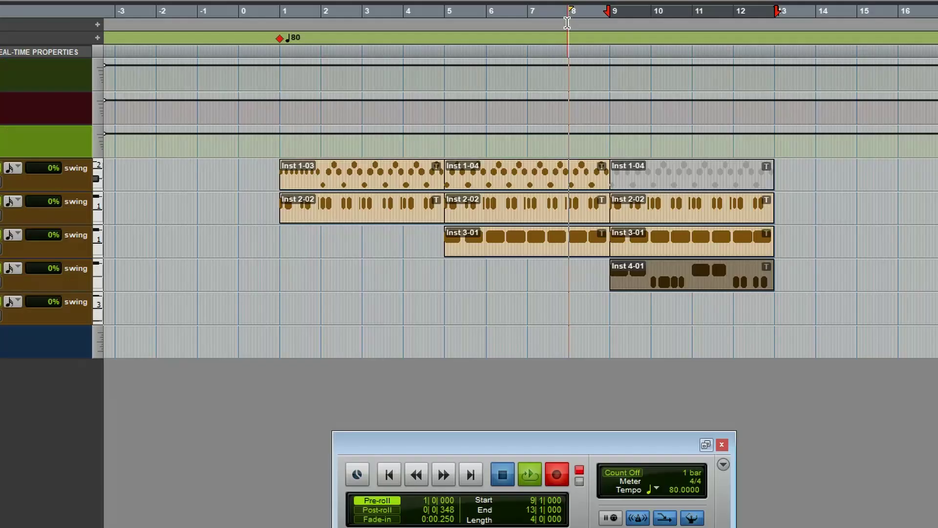
# Test-record Inst 5 from bar 9 with pre-roll, undo it, extend pre-roll to bar 5 and record again
pyautogui.press('space')
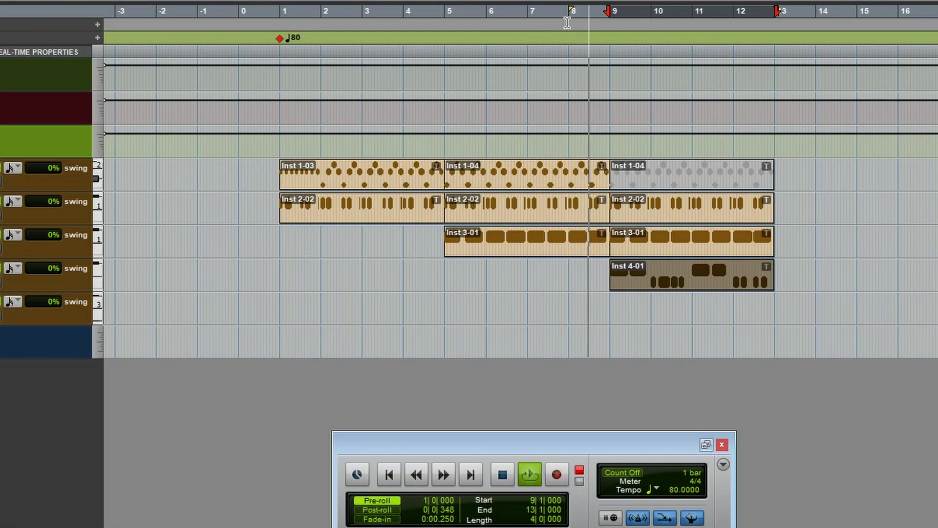
pyautogui.press('F12')
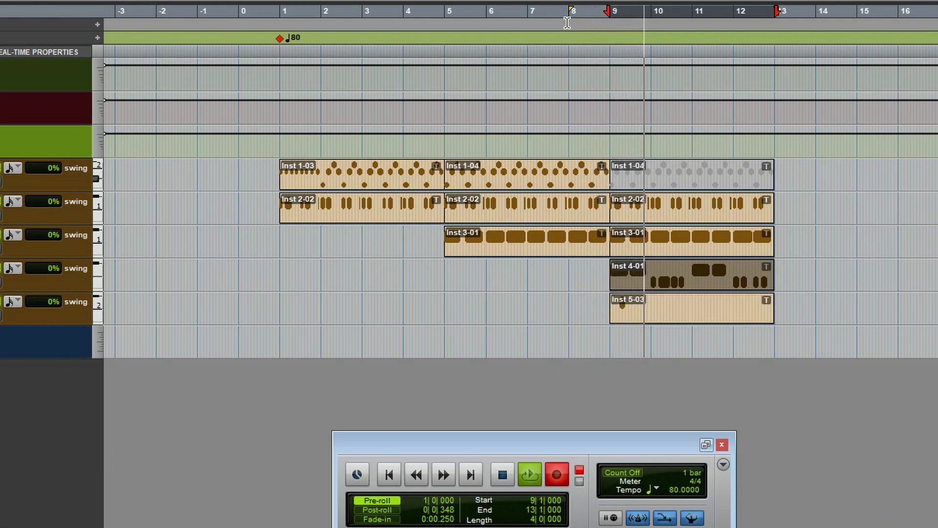
pyautogui.press('space')
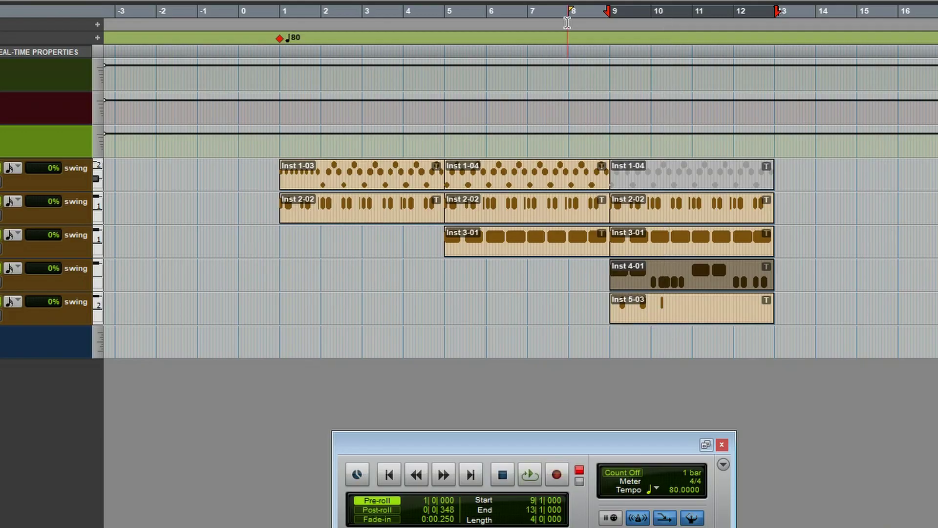
pyautogui.hotkey('ctrl', 'z')
pyautogui.moveTo(567, 23); pyautogui.dragTo(455, 22)
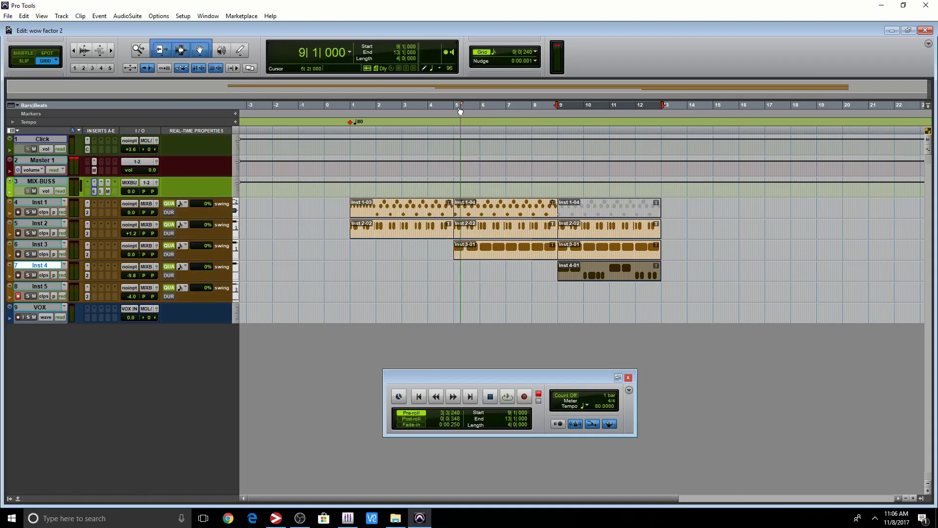
pyautogui.hotkey('ctrl', 'space')
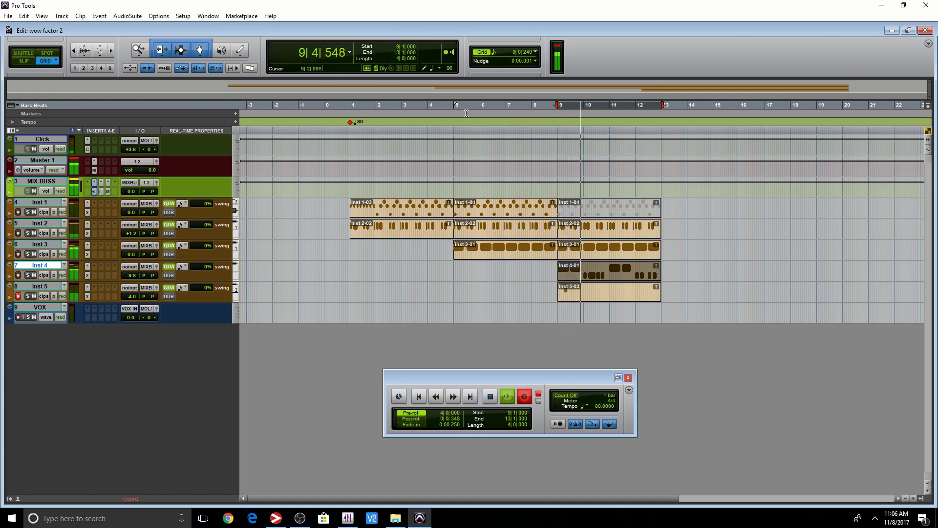
# Stop the pre-roll take, then start another pre-roll recording and stop it during the pre-roll
pyautogui.press('space')
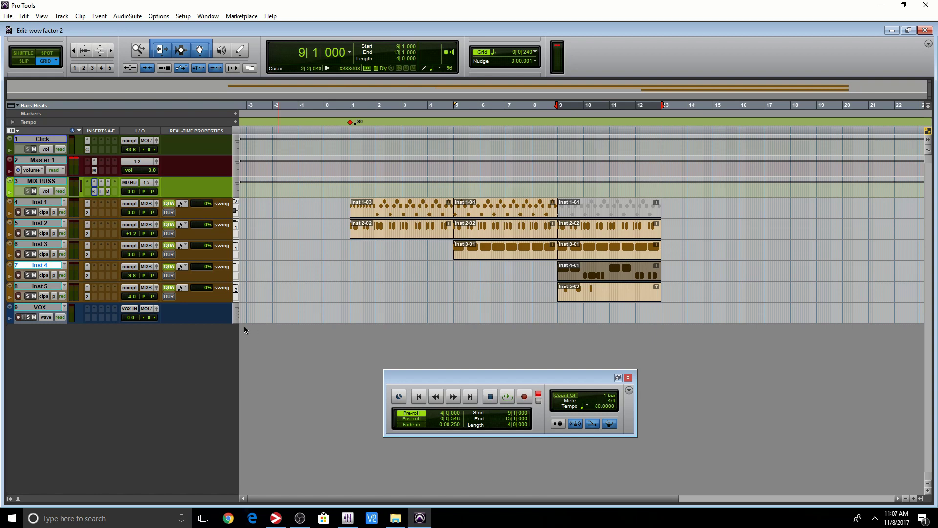
pyautogui.hotkey('ctrl', 'space')
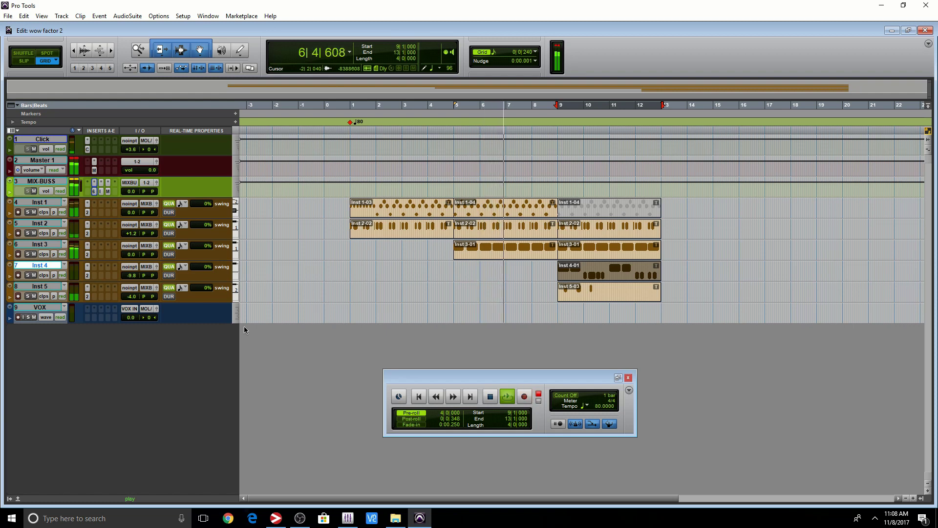
pyautogui.press('space')
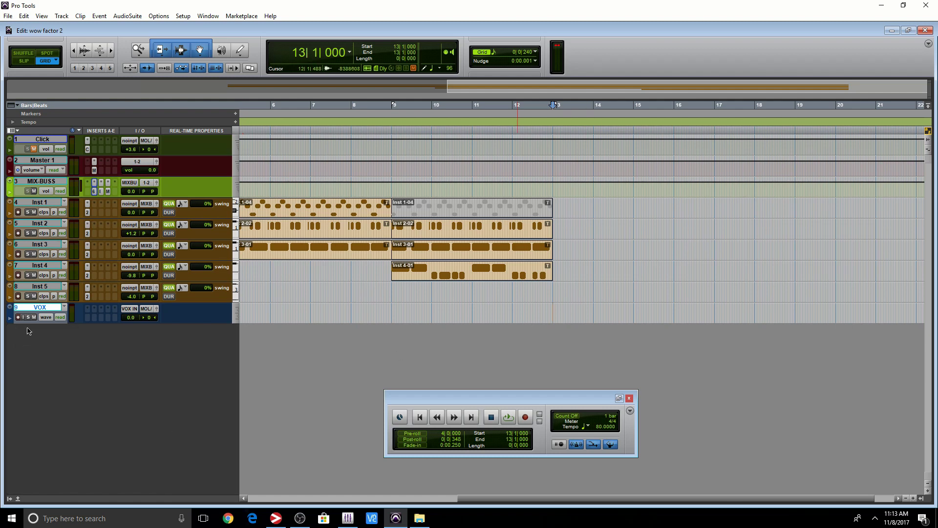
# Record-arm VOX, record a vocal take from bar 13 on a taller track, then stop and disarm
pyautogui.click(18, 317)
pyautogui.hotkey('ctrl', 'space')
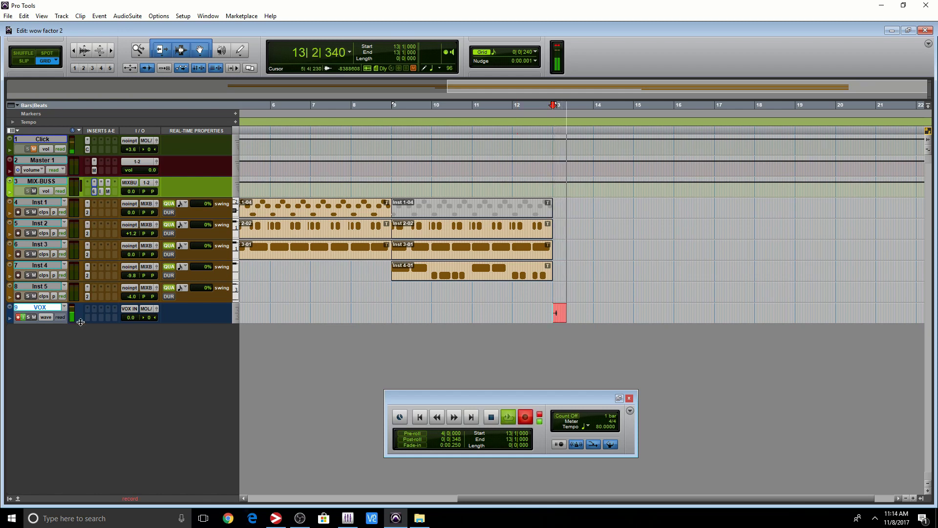
pyautogui.hotkey('ctrl', 'Down')
pyautogui.hotkey('ctrl', 'Down')
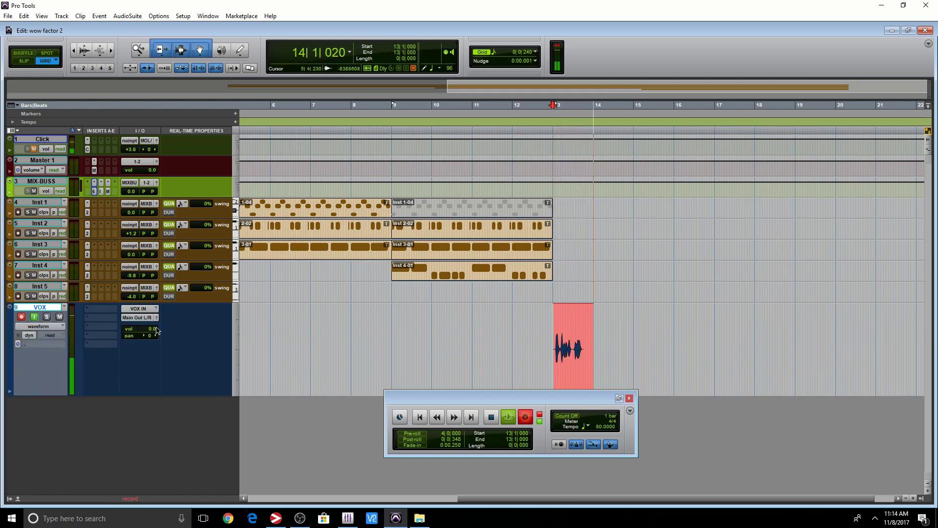
pyautogui.press('space')
pyautogui.click(21, 317)
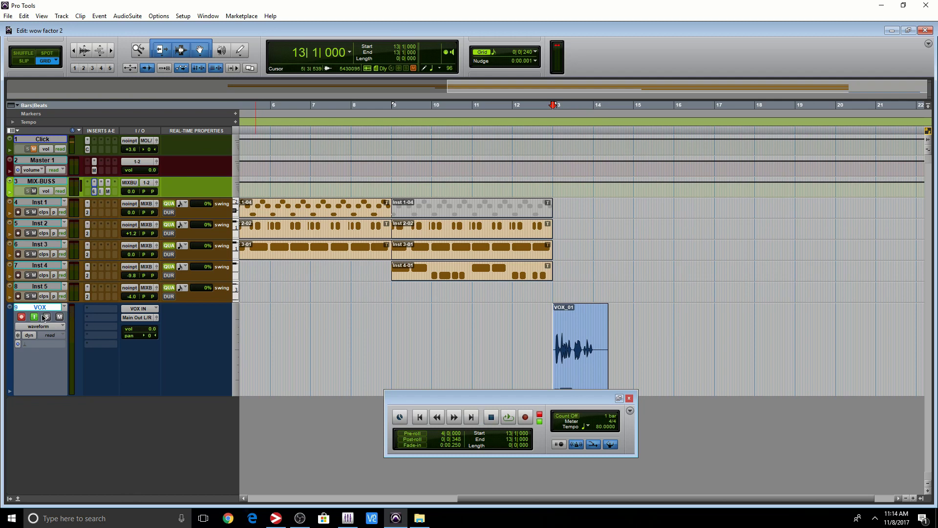
# Zoom in and audition the VOX_01 clip, then select a short range within it
pyautogui.hotkey('ctrl', ']')
pyautogui.hotkey('ctrl', ']')
pyautogui.click(549, 372)
pyautogui.press('space')
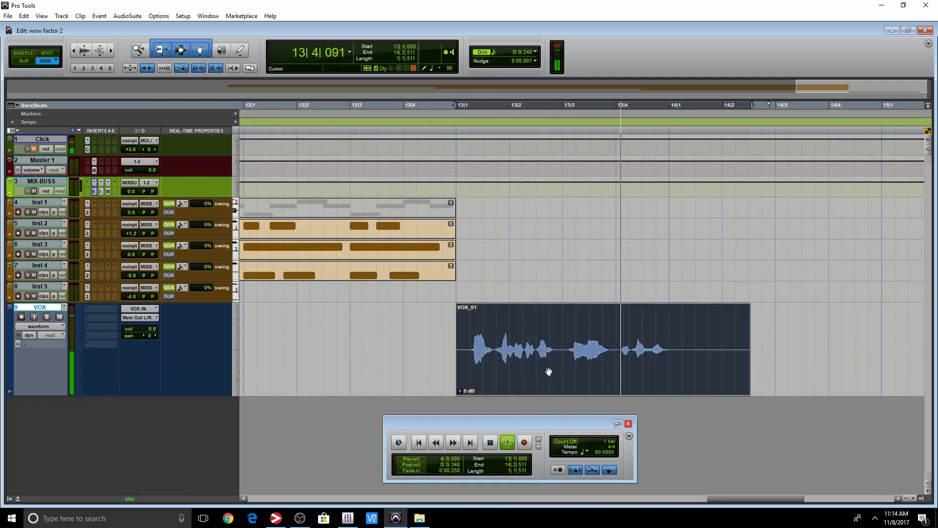
pyautogui.press('space')
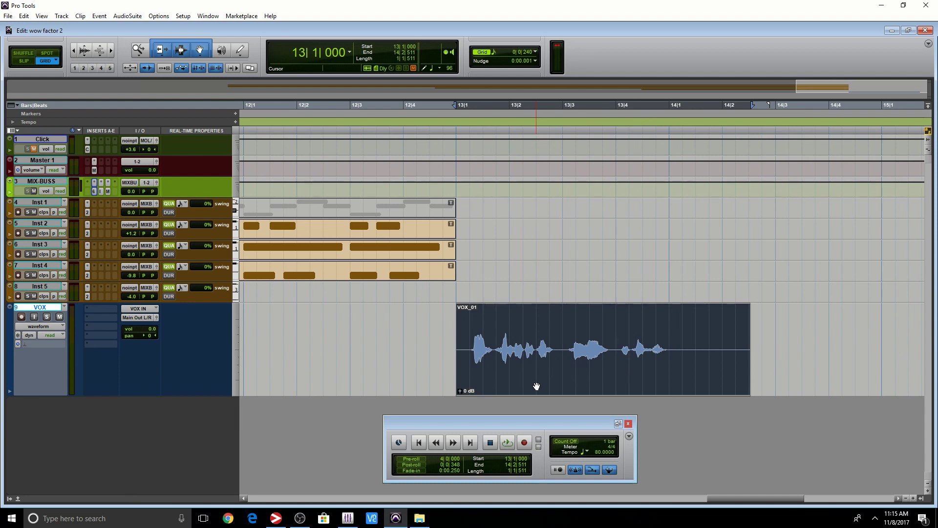
pyautogui.moveTo(562, 348); pyautogui.dragTo(475, 348)
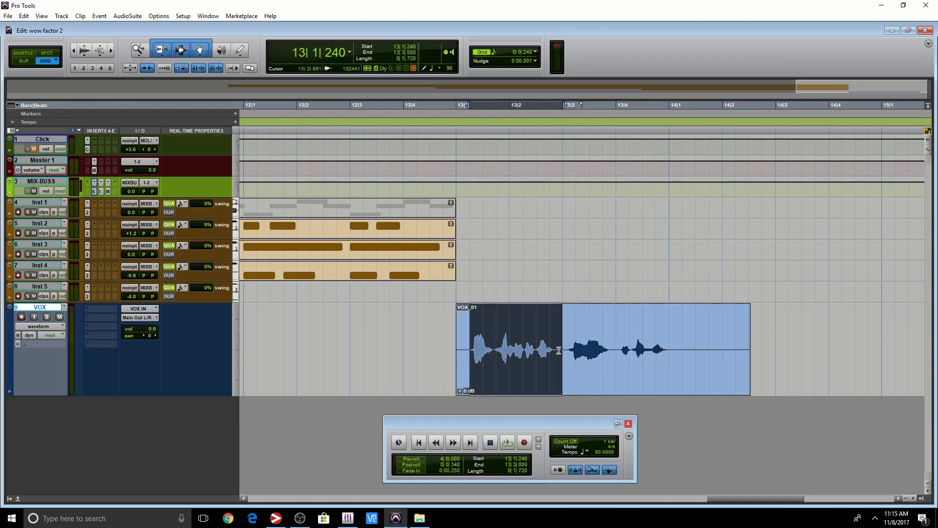
# Select ranges across VOX_01 and leave the insertion point at 13|4
pyautogui.click(571, 348)
pyautogui.moveTo(571, 348); pyautogui.dragTo(764, 362)
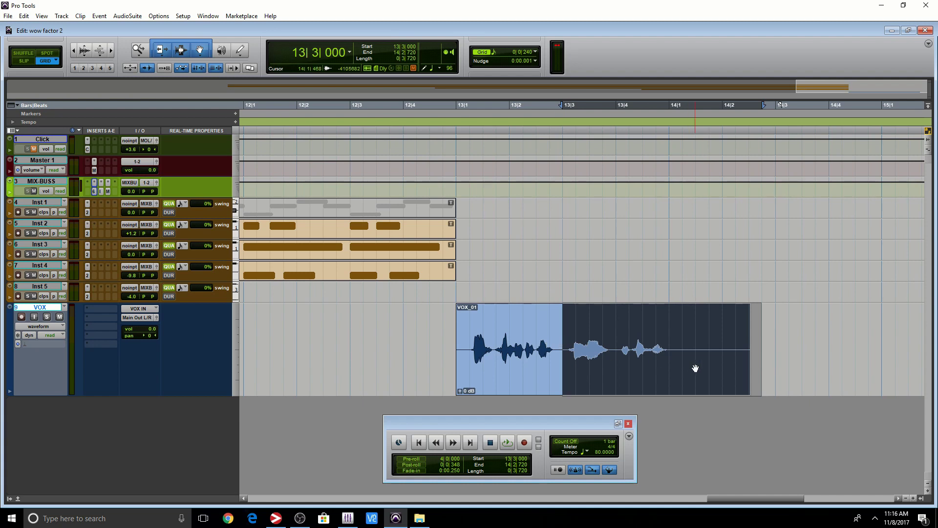
pyautogui.click(670, 362)
pyautogui.click(619, 337)
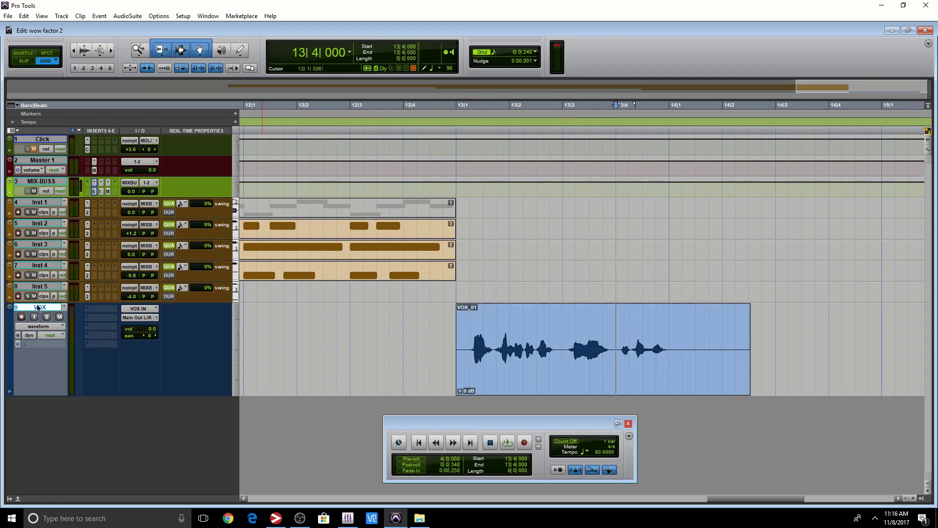
# Add a new mono audio track, Audio 1, make it taller and close the Transport
pyautogui.hotkey('ctrl', 'shift', 'n')
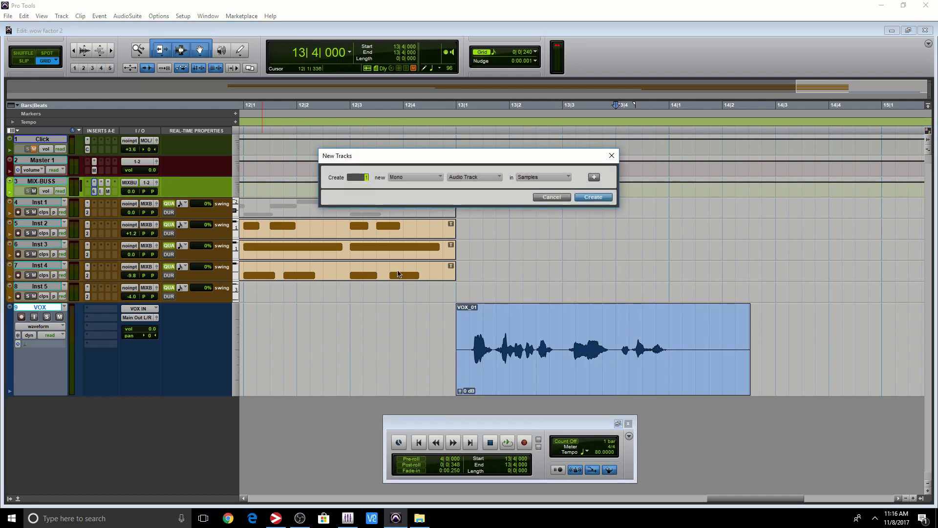
pyautogui.click(597, 197)
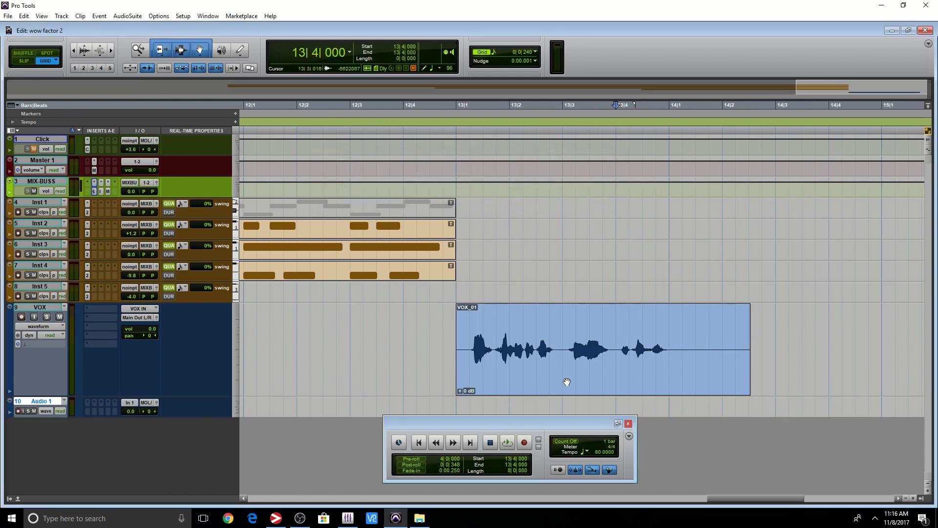
pyautogui.click(559, 403)
pyautogui.hotkey('ctrl', 'Down')
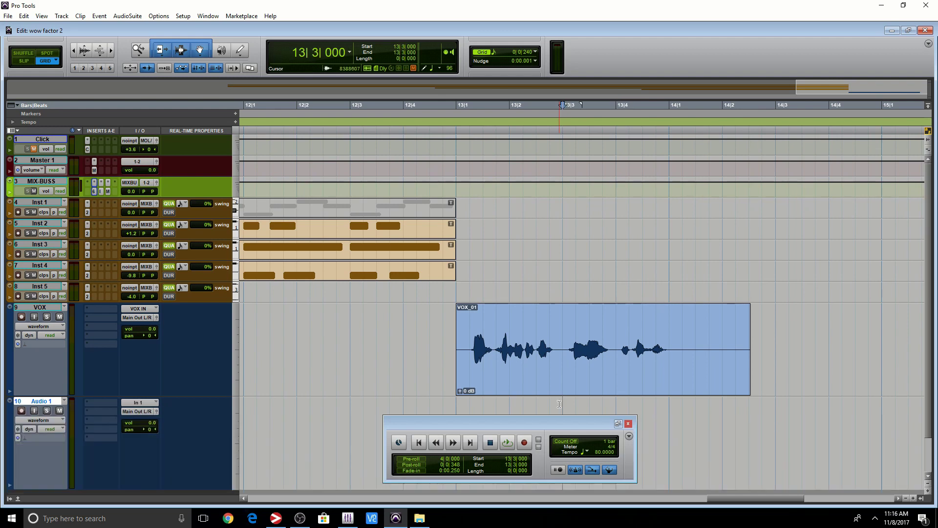
pyautogui.click(629, 426)
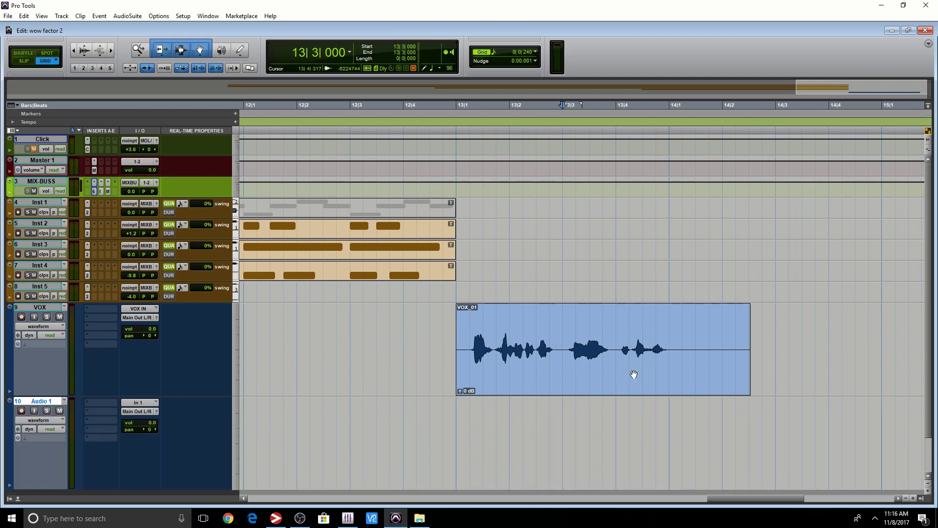
# Split VOX_01 at 13|3 and select the second part, VOX_01-02
pyautogui.click(568, 335)
pyautogui.hotkey('ctrl', 'e')
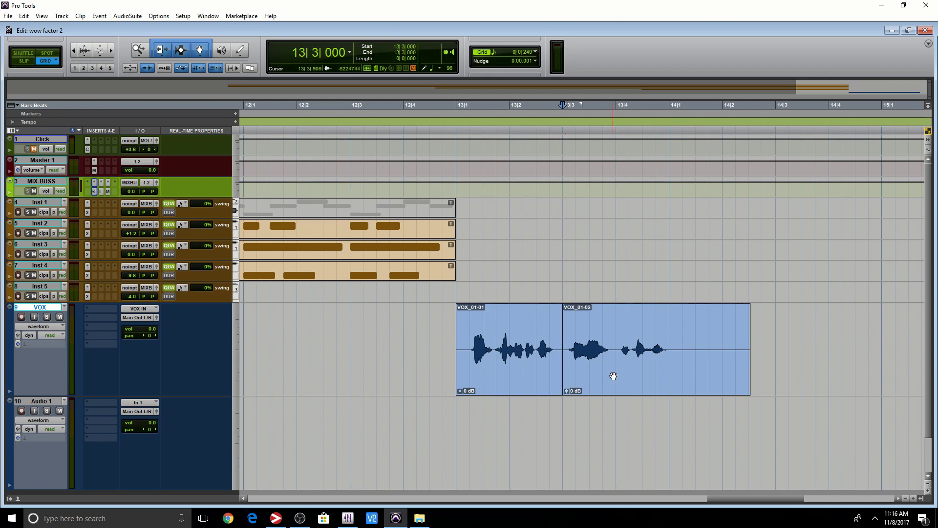
pyautogui.click(612, 377)
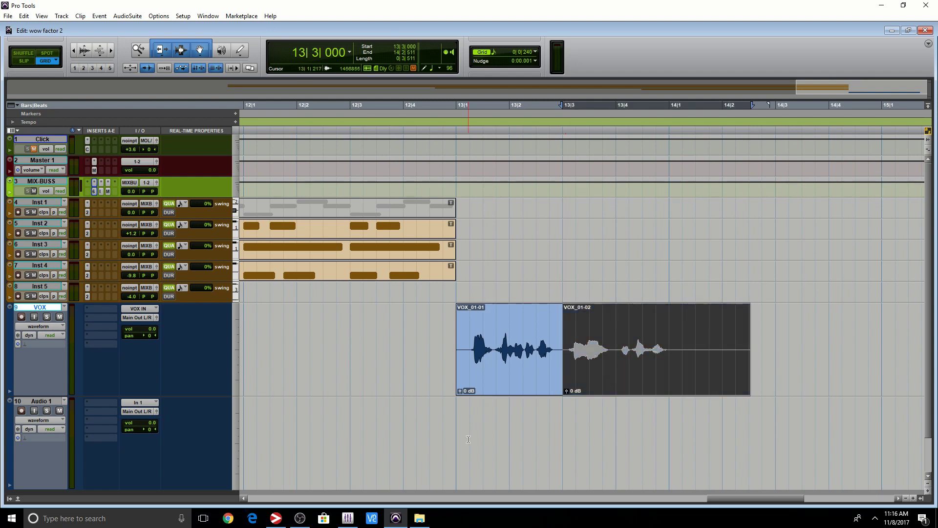
# Route VOX IN into Audio 1, record-arm it and record a take from 13|1
pyautogui.click(457, 412)
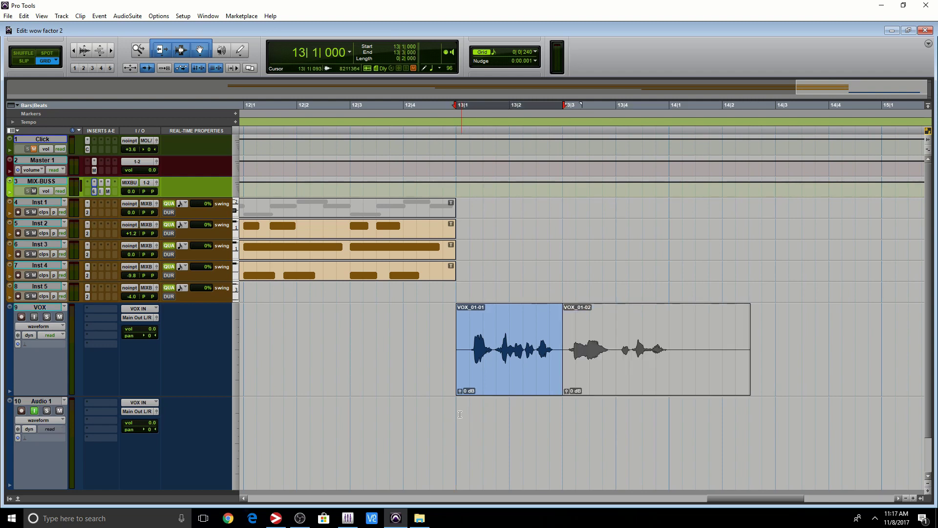
pyautogui.click(456, 414)
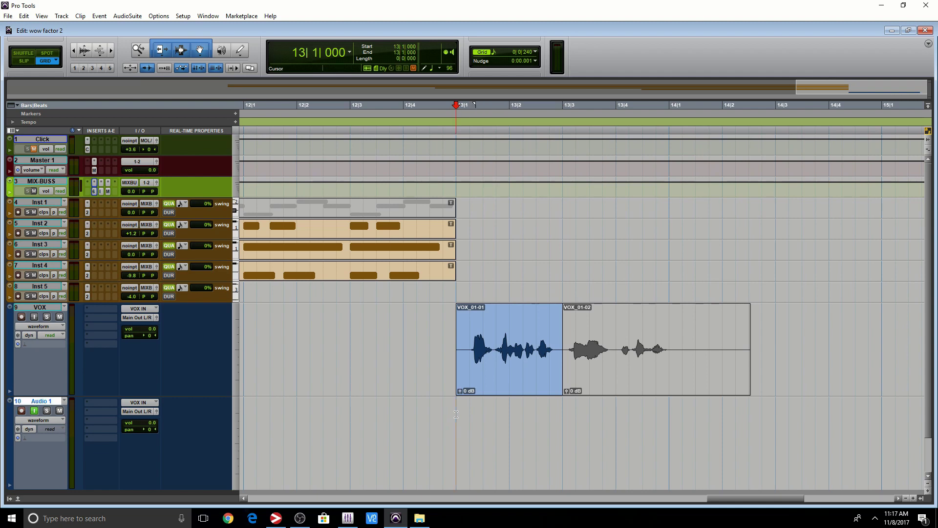
pyautogui.hotkey('shift', 'r')
pyautogui.hotkey('ctrl', 'space')
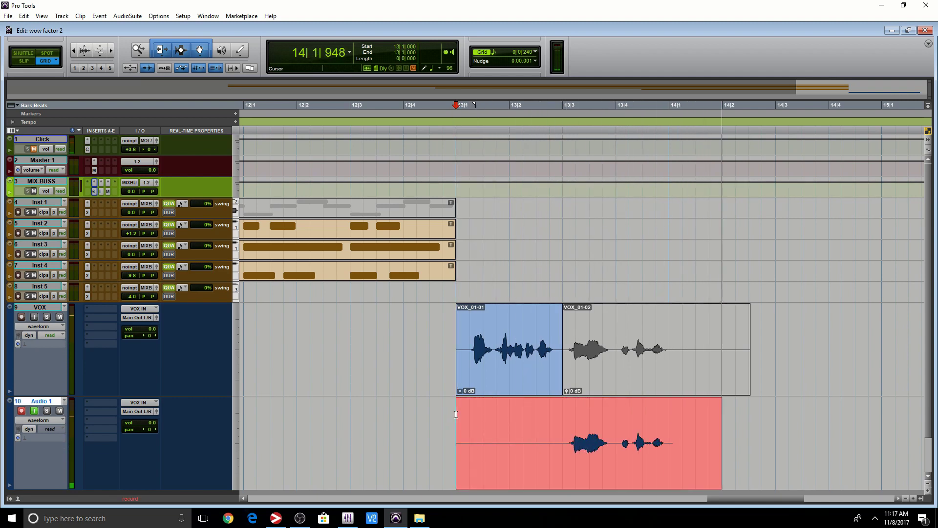
pyautogui.press('space')
pyautogui.scroll(-3, 697, 421)
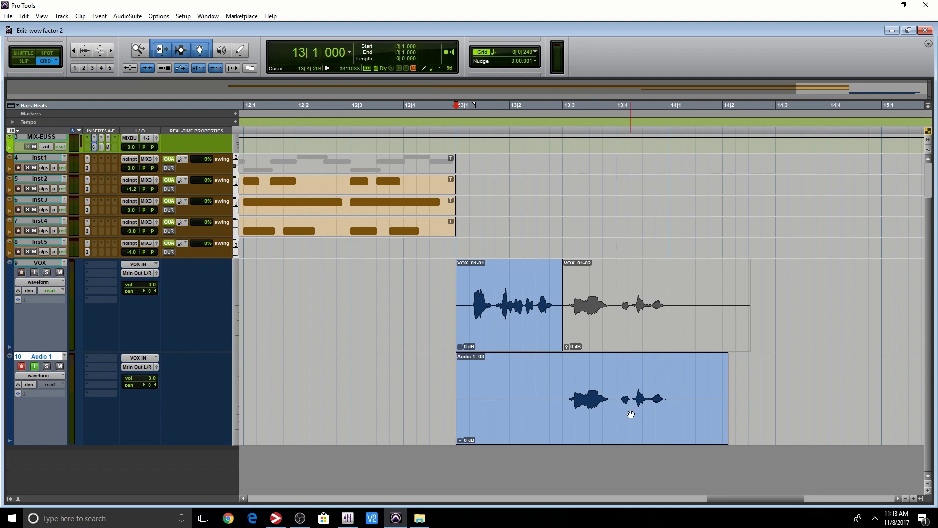
# Zoom to bars 12–14 and select 13|3 to 13|4 in VOX_01
pyautogui.click(568, 380)
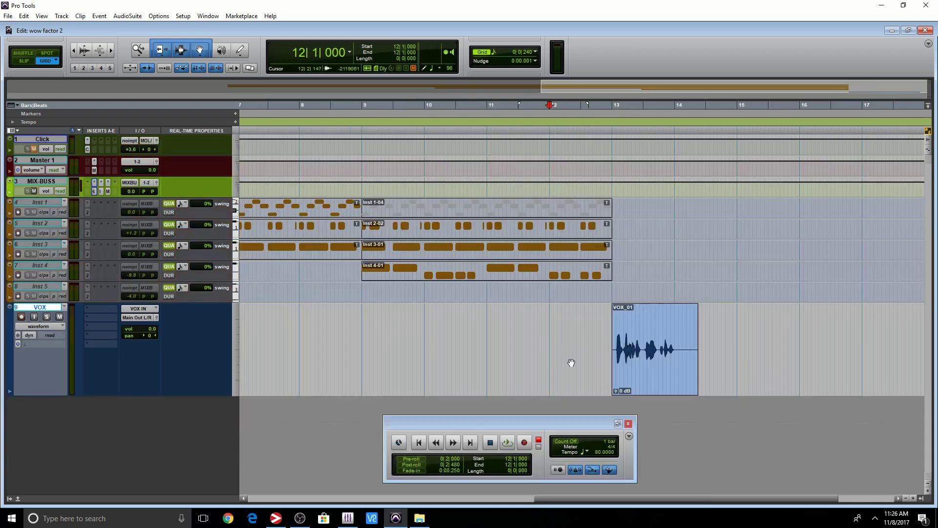
pyautogui.hotkey('ctrl', ']')
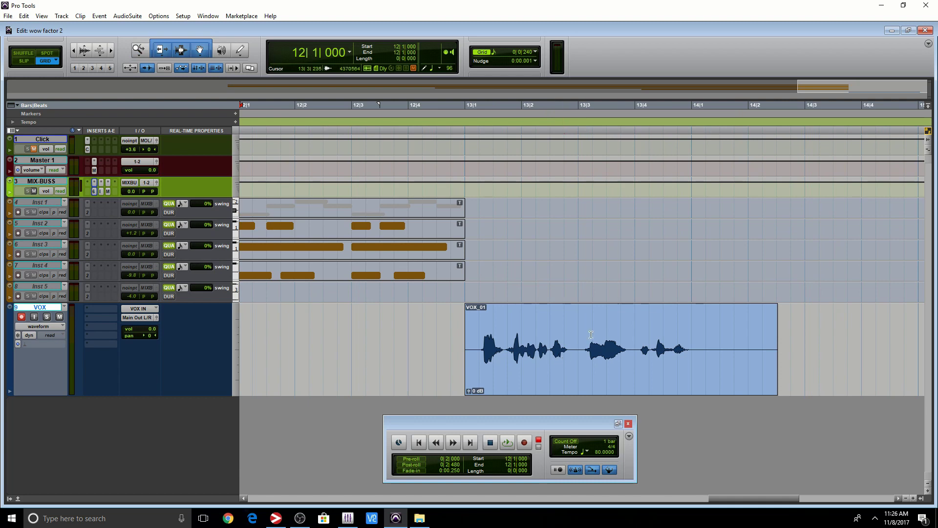
pyautogui.moveTo(579, 344); pyautogui.dragTo(631, 350)
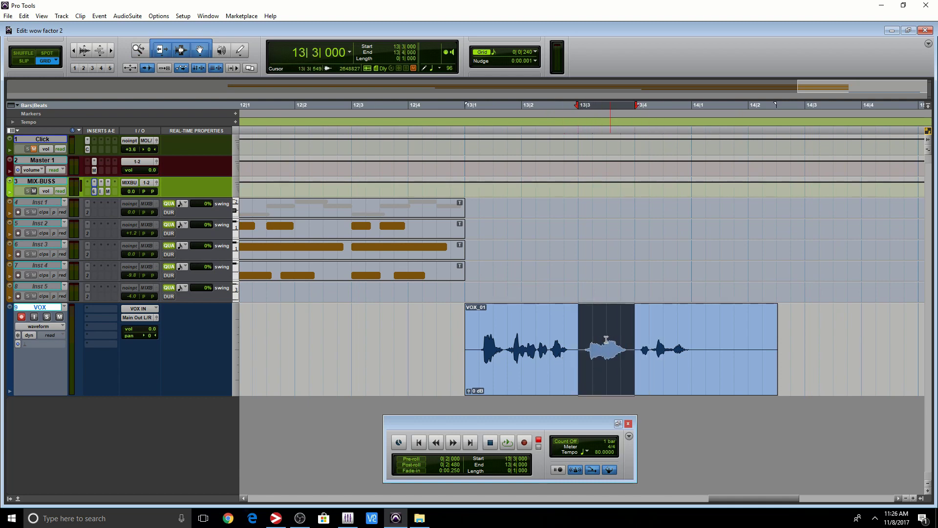
# Enable a 0|2|000 pre-roll, then record the punch-in over 13|3–13|4
pyautogui.click(407, 459)
pyautogui.moveTo(469, 108)
pyautogui.mouseDown()
pyautogui.moveTo(523, 111)
pyautogui.moveTo(465, 114)
pyautogui.mouseUp()
pyautogui.click(447, 459)
pyautogui.write('1')
pyautogui.press('Return')
pyautogui.press('ctrl+KP_1')
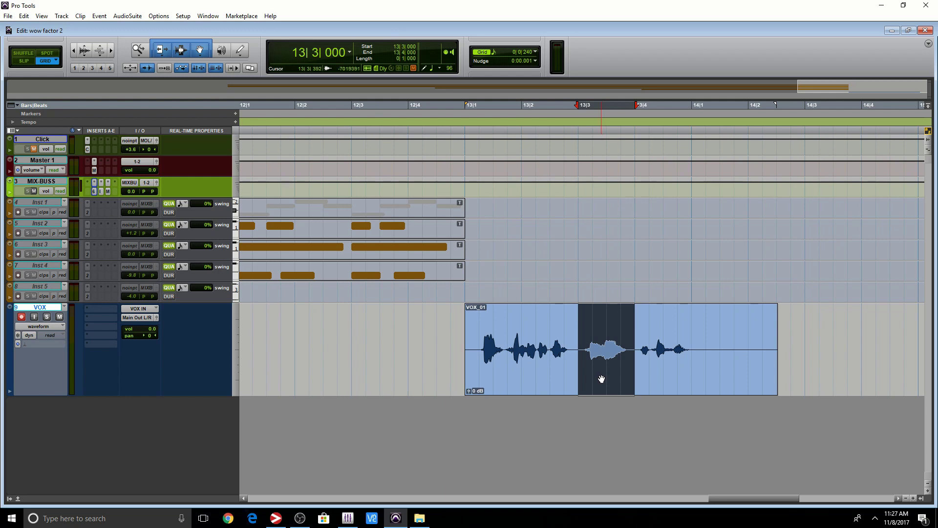
pyautogui.hotkey('ctrl', 'space')
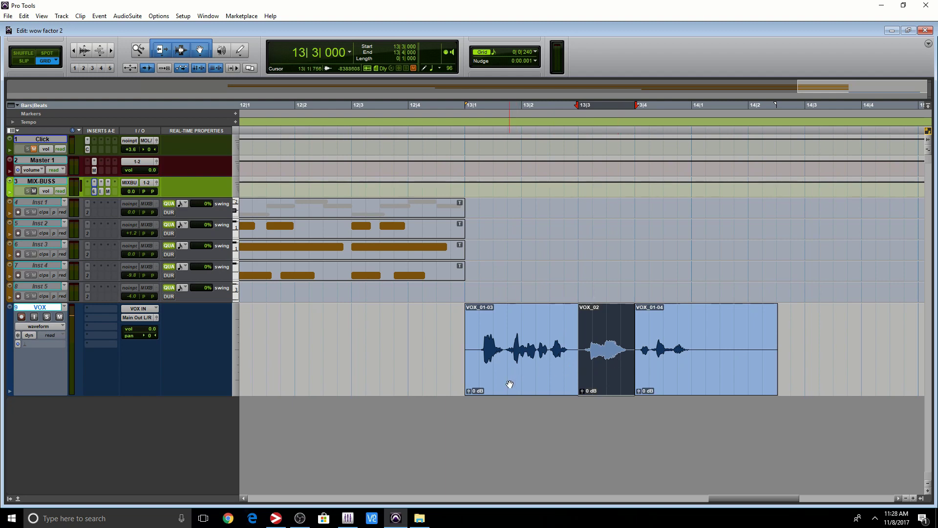
pyautogui.hotkey('ctrl', '1')
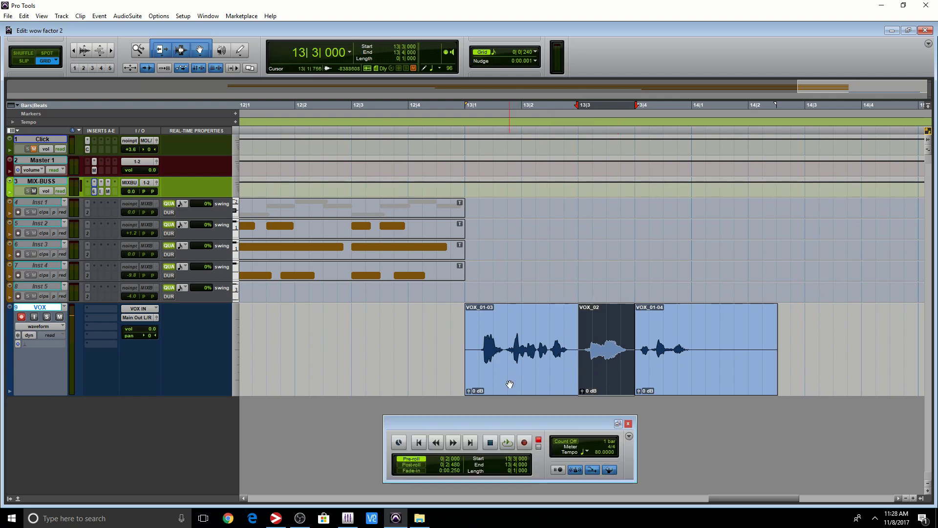
# Re-record 13|3–13|4 with post-roll, then punch in 13|4–14|1 with 3-beat pre-roll, 1-beat post-roll
pyautogui.click(405, 467)
pyautogui.hotkey('ctrl', 'space')
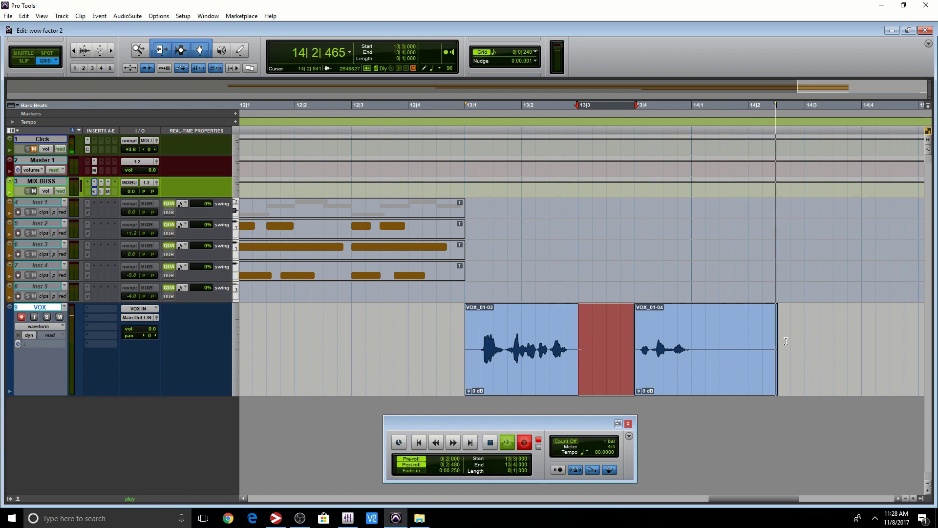
pyautogui.moveTo(694, 345); pyautogui.dragTo(636, 350)
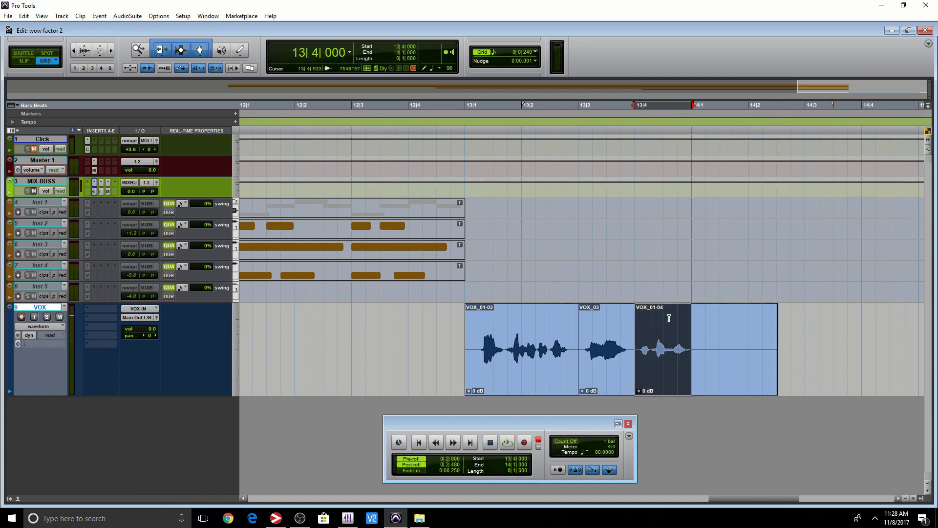
pyautogui.moveTo(833, 105); pyautogui.dragTo(748, 105)
pyautogui.moveTo(524, 105); pyautogui.dragTo(467, 106)
pyautogui.hotkey('ctrl', 'space')
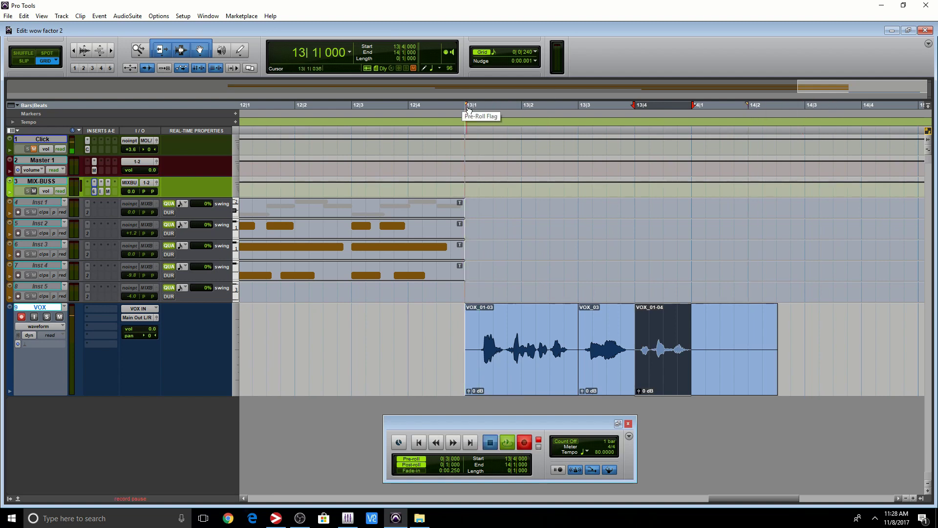